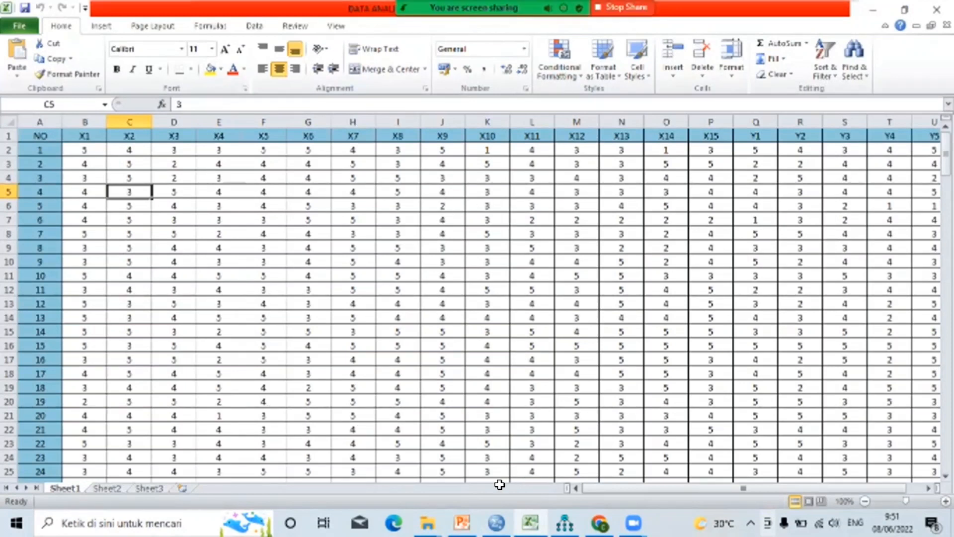
# - Switch to SPSS Statistics and start opening a data file, with the file type set to Excel (*.xls, *.xlsx, *.xlsm)
pyautogui.moveTo(500, 515)
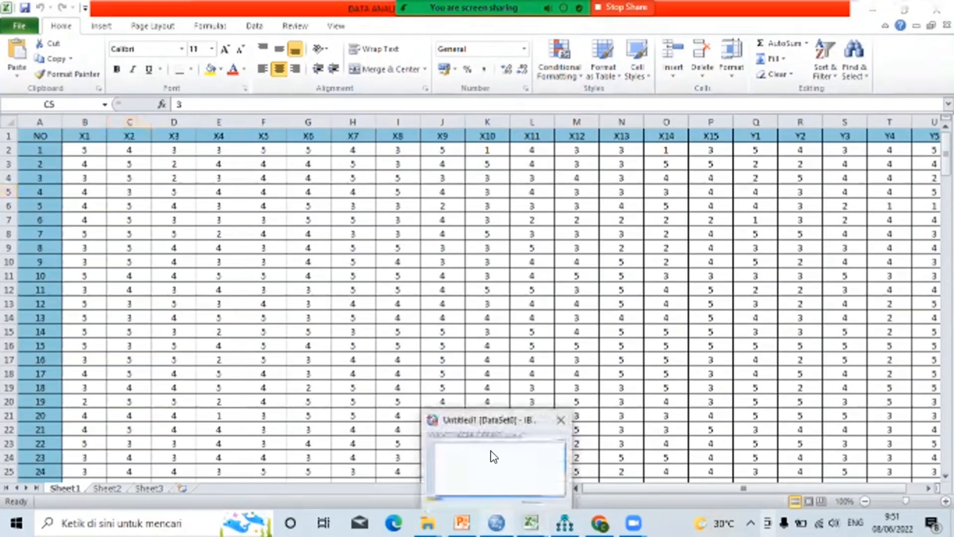
pyautogui.click(492, 454)
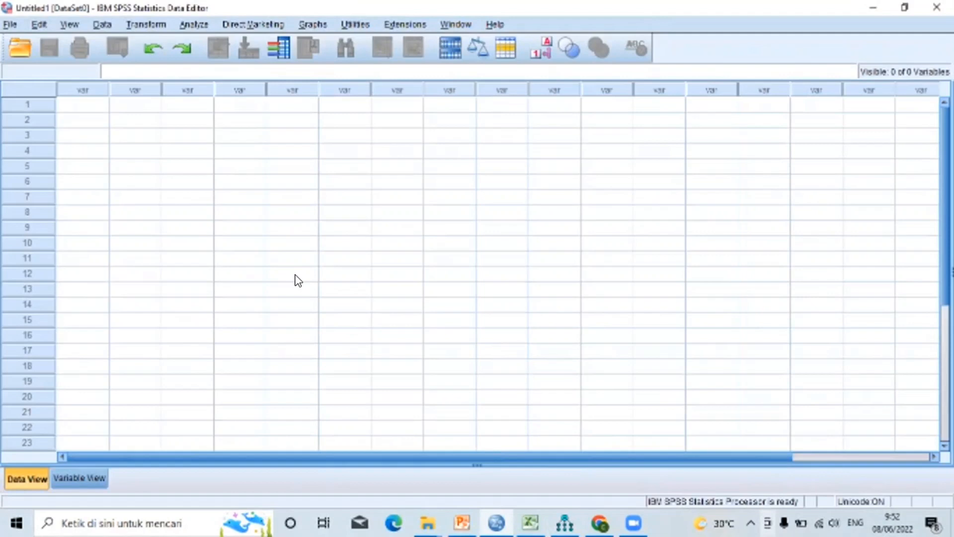
pyautogui.click(9, 25)
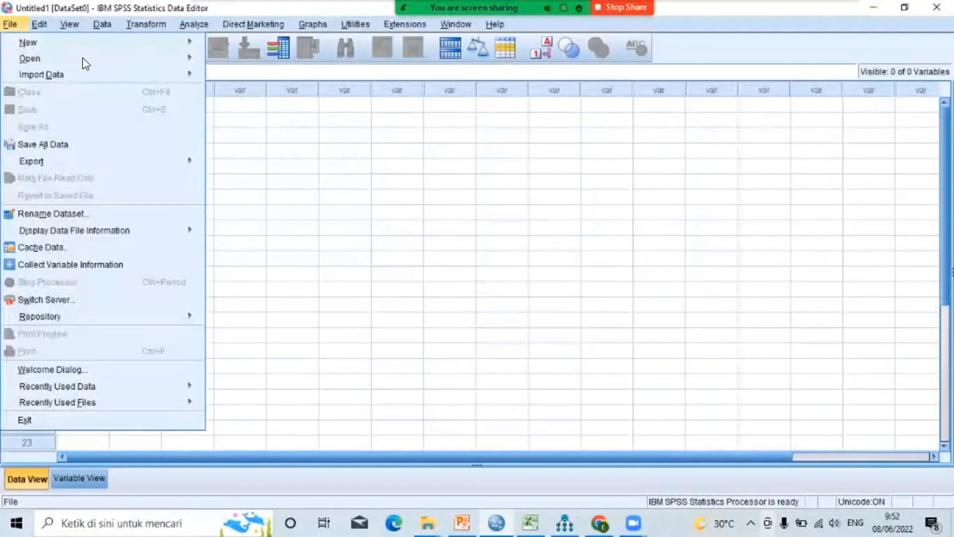
pyautogui.moveTo(187, 58)
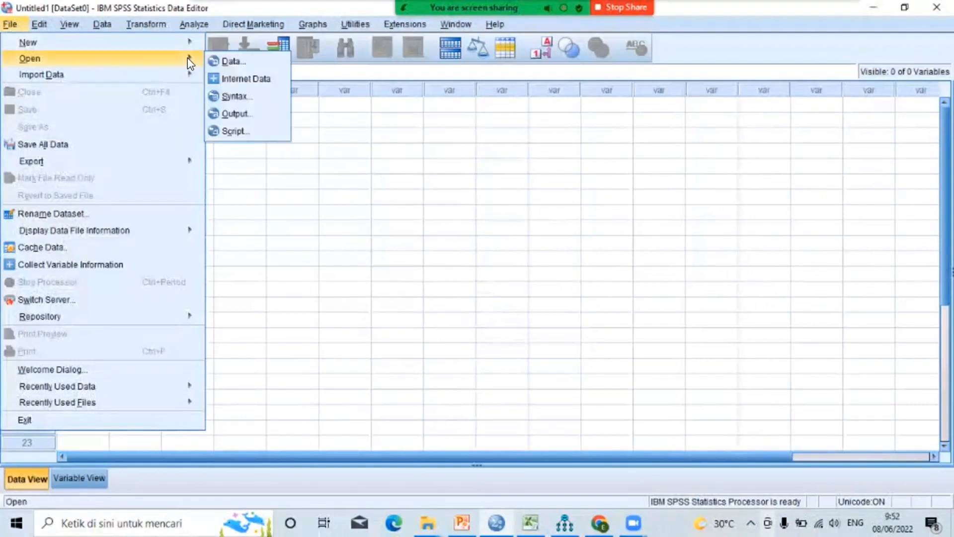
pyautogui.click(229, 63)
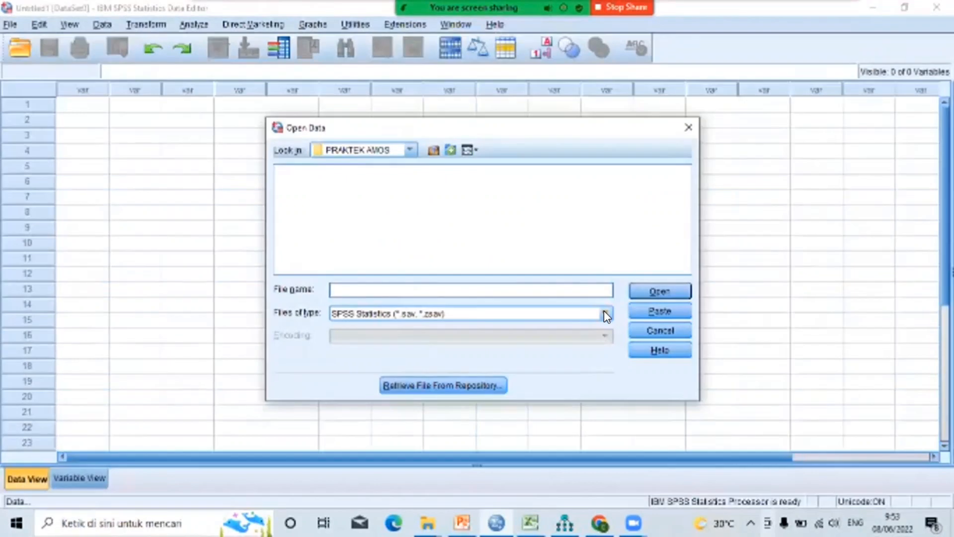
pyautogui.click(605, 313)
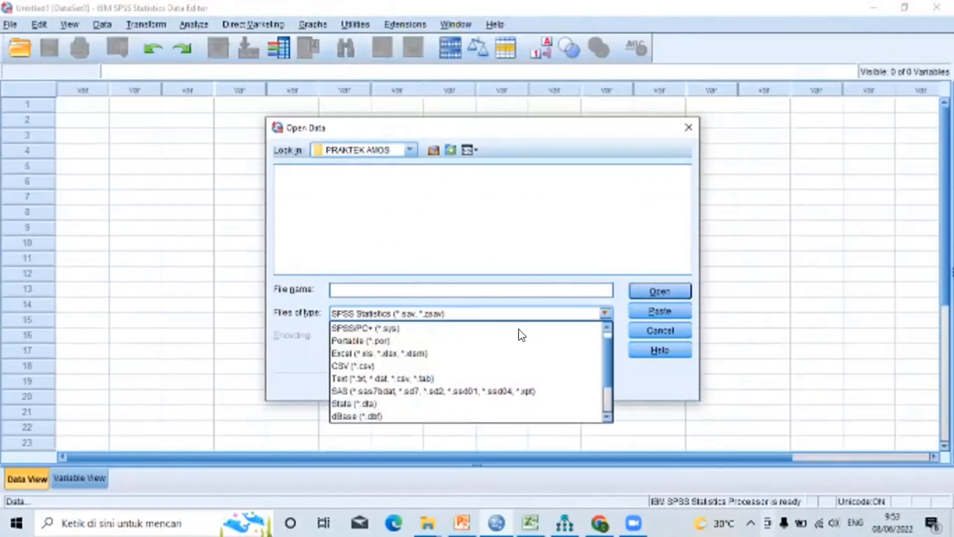
pyautogui.click(397, 354)
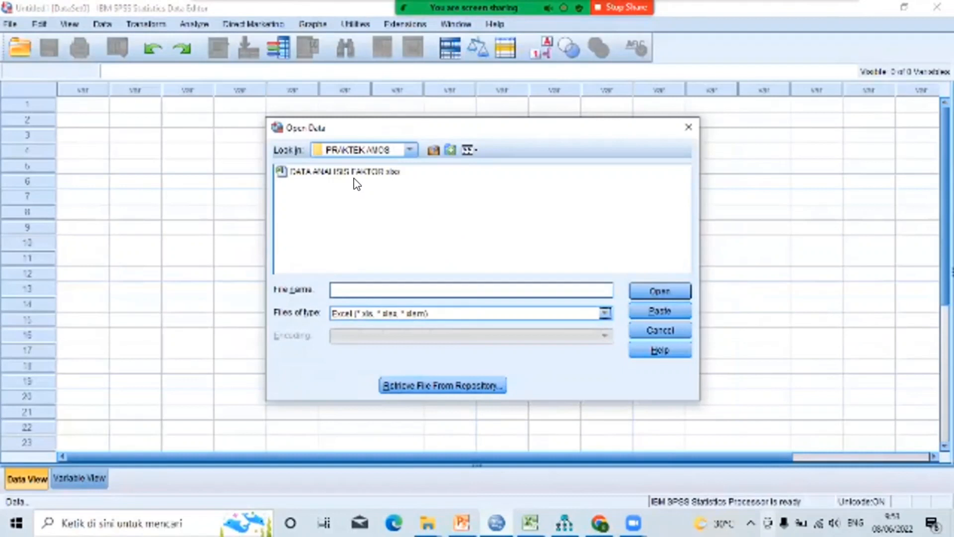
# - Import Sheet1 of DATA ANALISIS FAKTOR.xlsx with variable names from the first row, and minimize the output window to return to the data
pyautogui.click(355, 173)
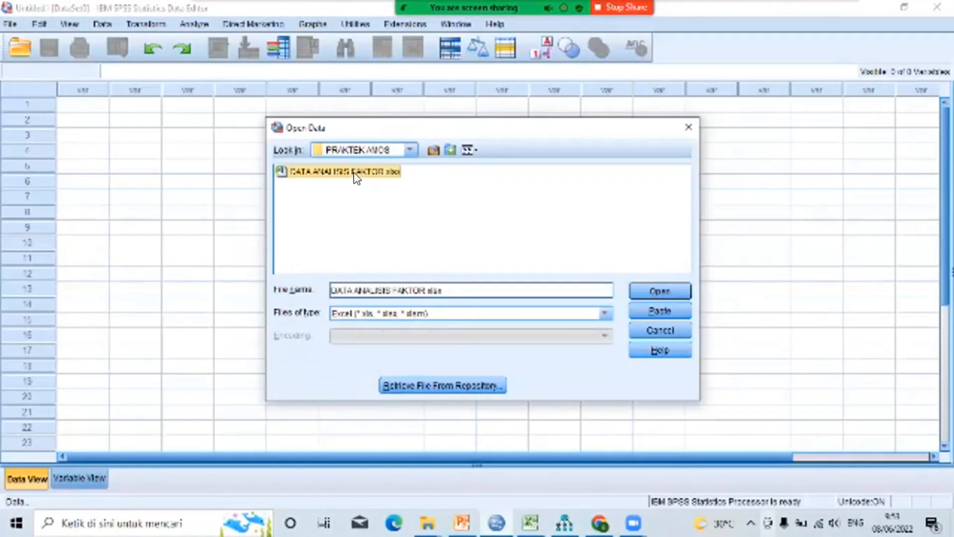
pyautogui.click(667, 290)
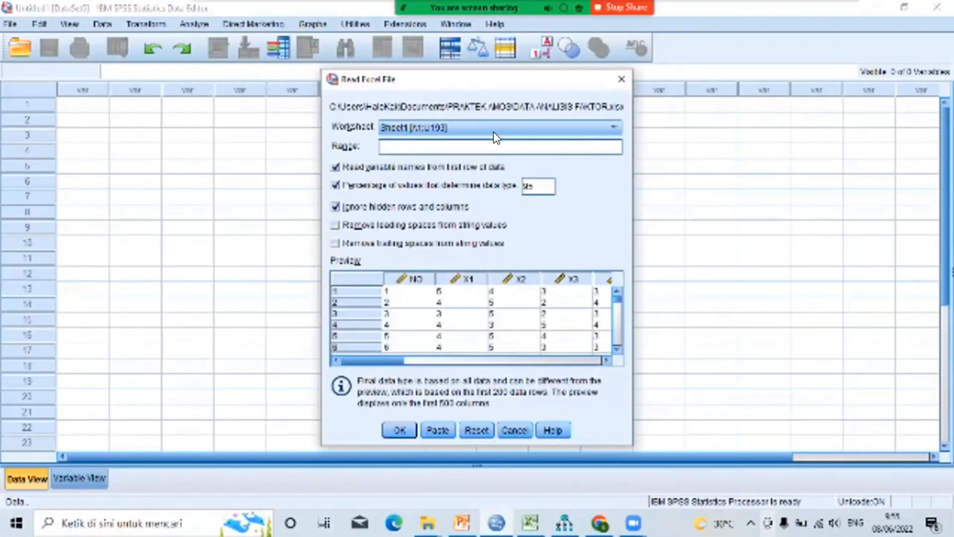
pyautogui.click(400, 430)
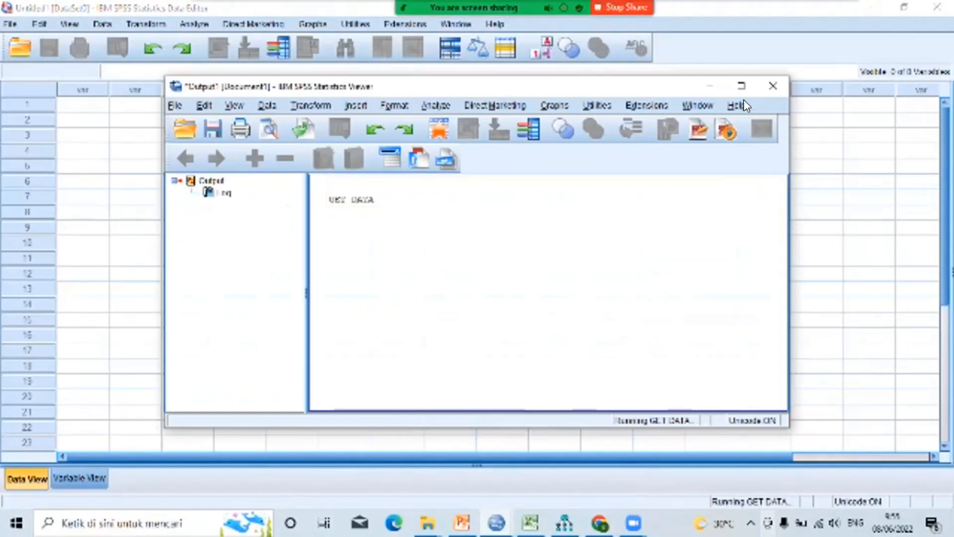
pyautogui.click(739, 86)
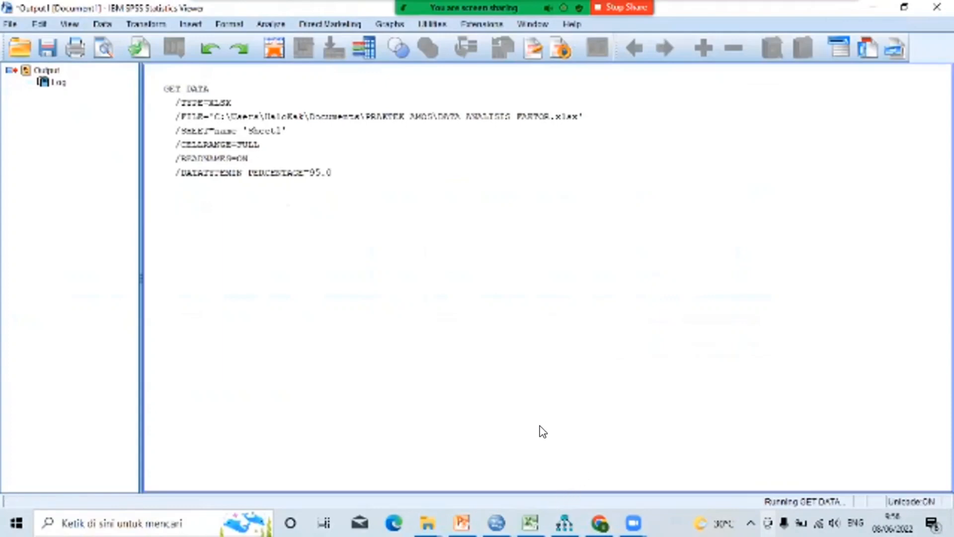
pyautogui.moveTo(488, 517)
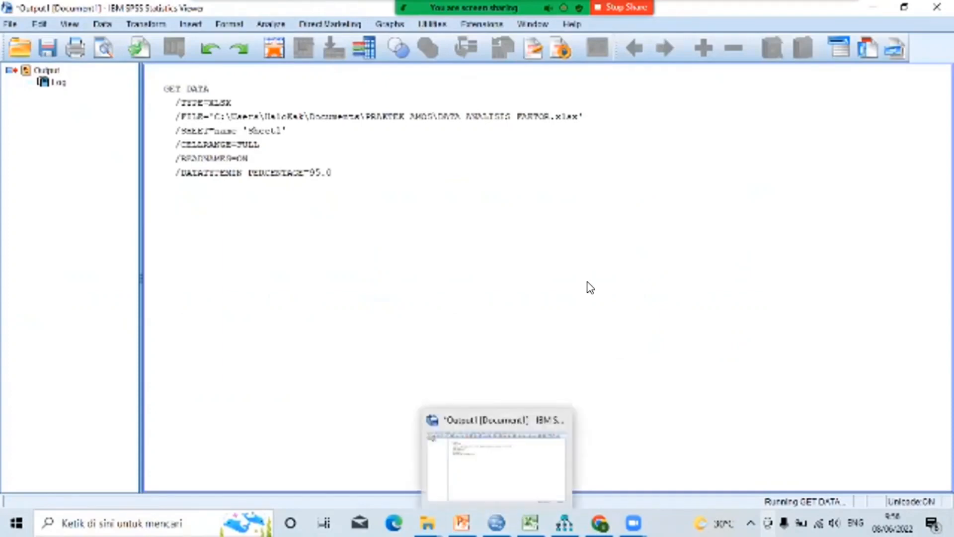
pyautogui.click(873, 8)
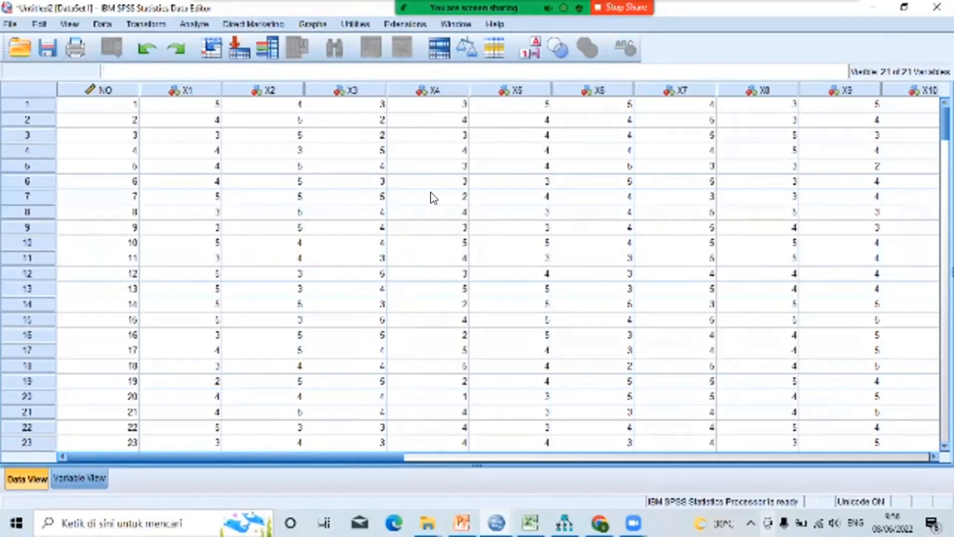
# - Save the imported dataset as DATA PRAKTEK in SPSS Statistics (*.sav) format in the PRAKTEK AMOS folder
pyautogui.click(47, 50)
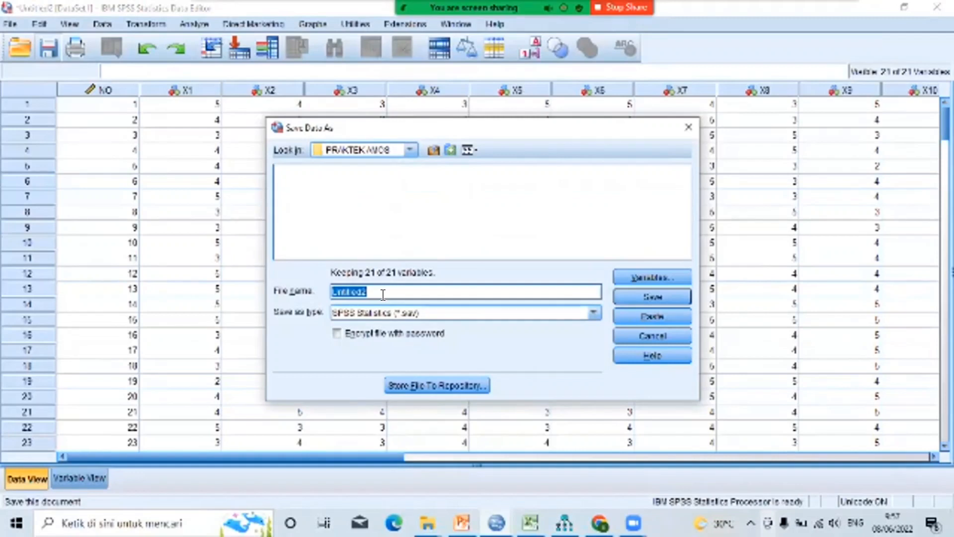
pyautogui.press('BackSpace')
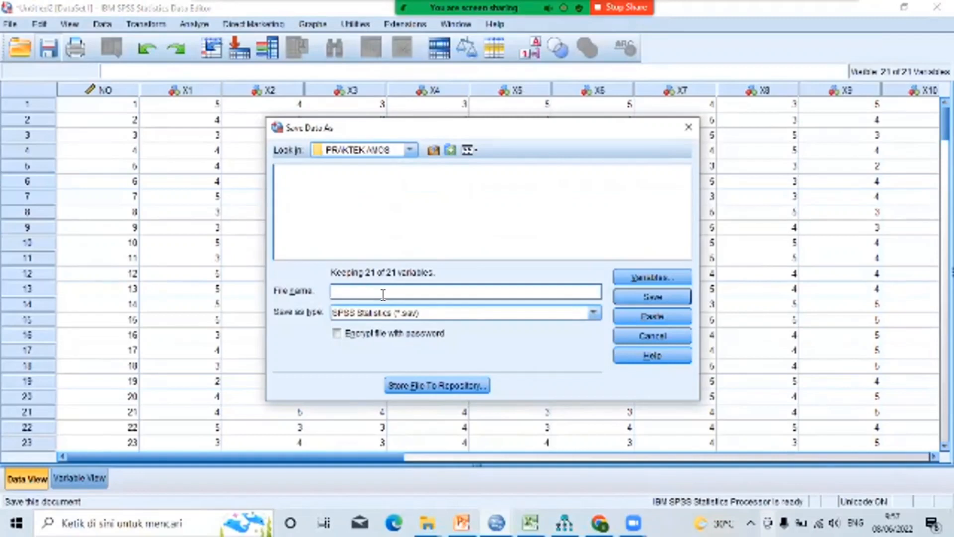
pyautogui.write('DATA PRAKTEK')
pyautogui.click(660, 298)
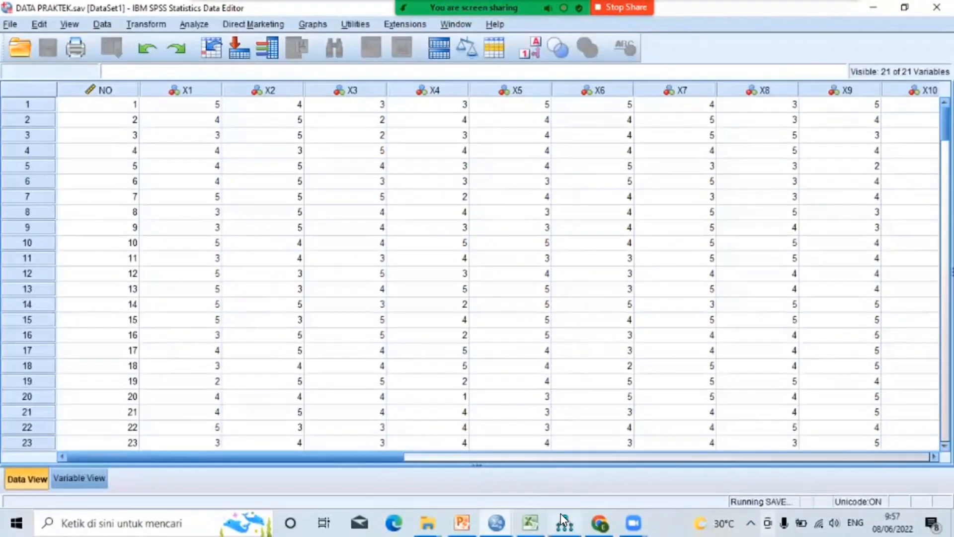
# - Switch to Amos Graphics and draw a wide ellipse for a latent variable in the upper-left area of the blank page
pyautogui.moveTo(560, 513)
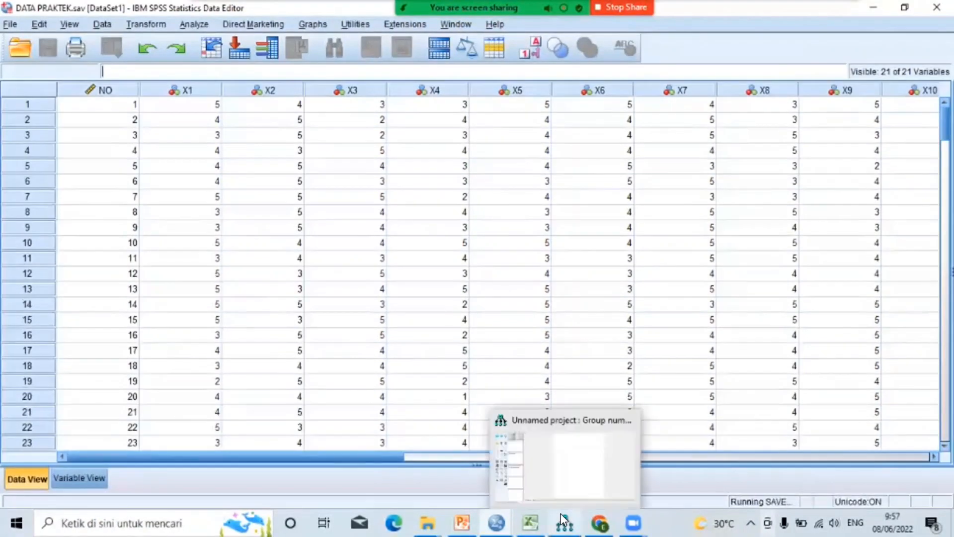
pyautogui.click(552, 462)
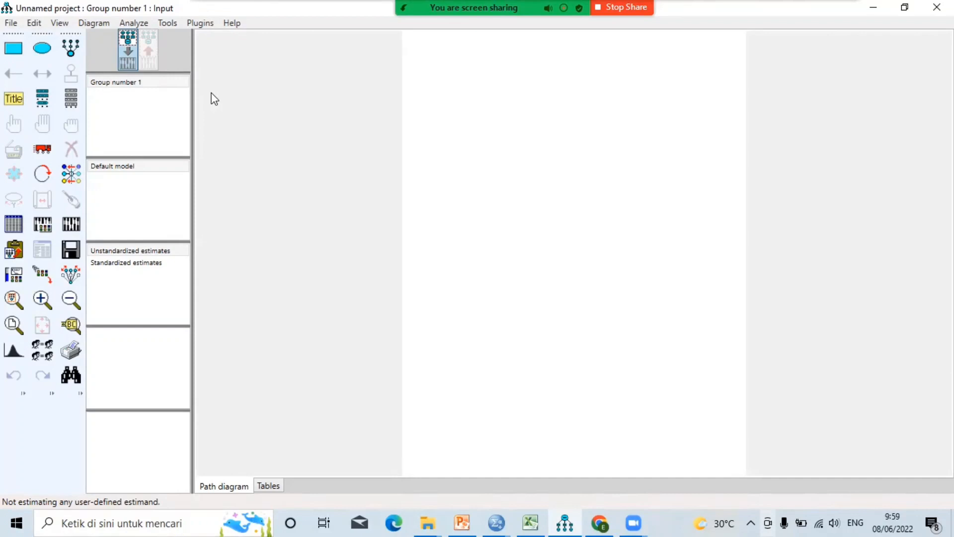
pyautogui.click(42, 48)
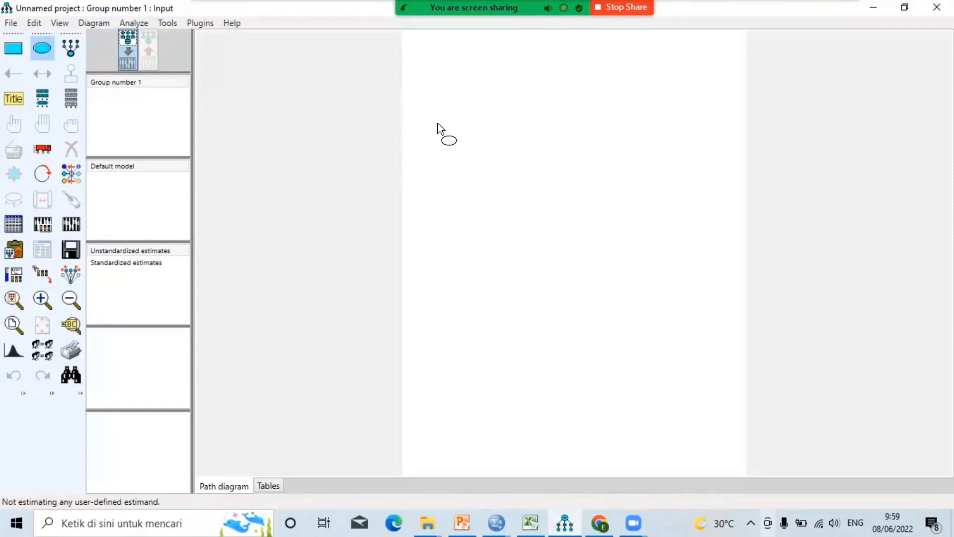
pyautogui.moveTo(437, 124); pyautogui.dragTo(558, 173)
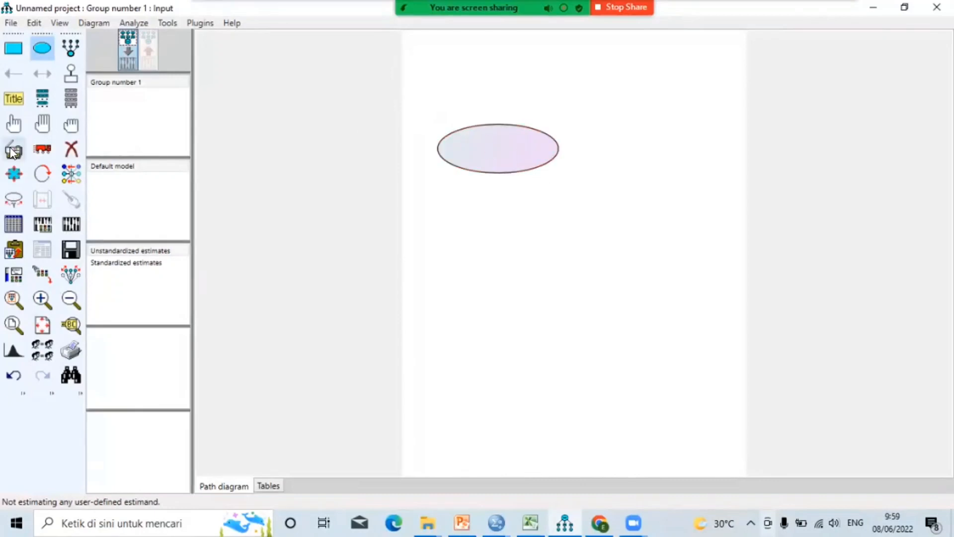
# - Duplicate the ellipse three times, stacking two copies below it and placing one to the right of the middle ellipse
pyautogui.click(12, 150)
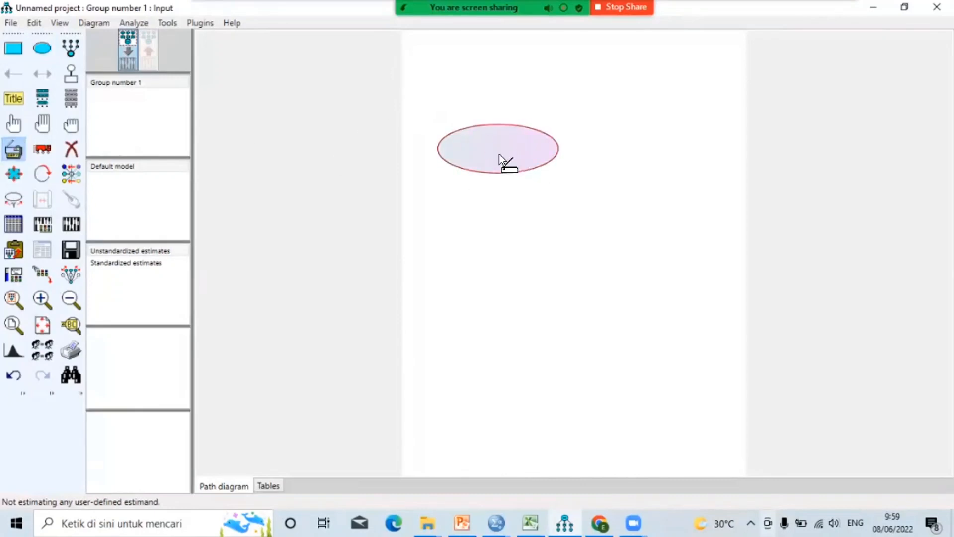
pyautogui.moveTo(499, 154); pyautogui.dragTo(688, 243)
pyautogui.click(10, 153)
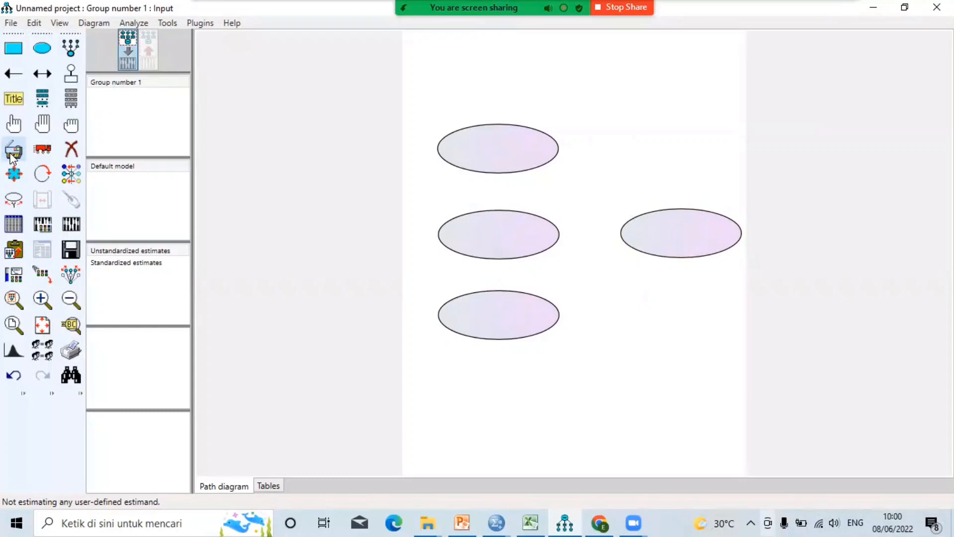
# - Draw a single-headed path arrow from each of the three stacked ellipses to the ellipse on their right
pyautogui.click(14, 75)
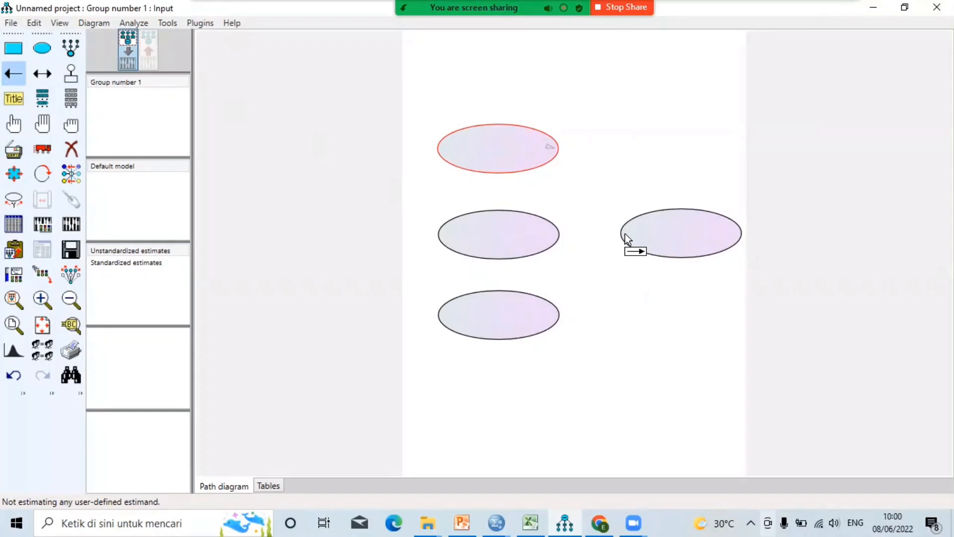
pyautogui.moveTo(624, 233); pyautogui.dragTo(625, 234)
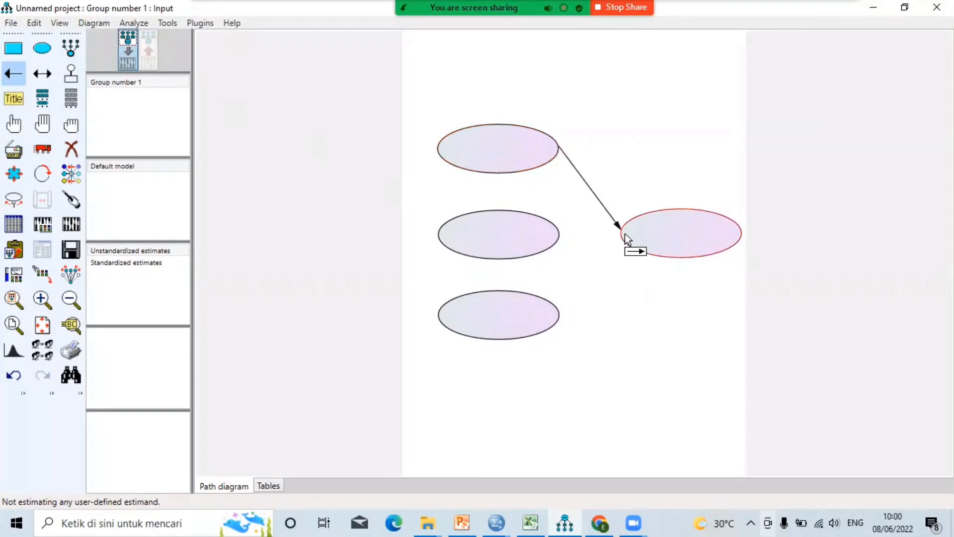
pyautogui.moveTo(545, 236); pyautogui.dragTo(639, 232)
pyautogui.moveTo(556, 313); pyautogui.dragTo(629, 233)
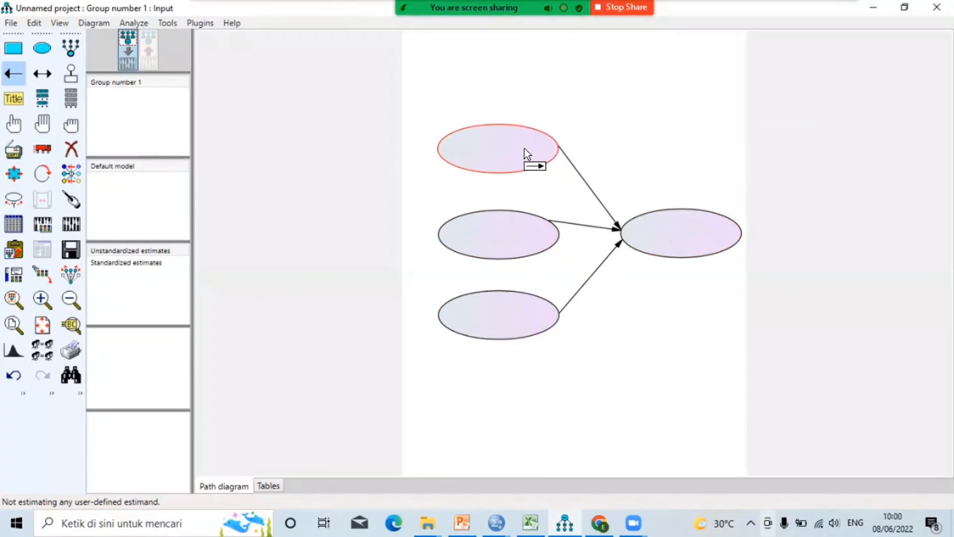
# - Add seven indicator variables with error terms to the top ellipse of the stack
pyautogui.click(65, 44)
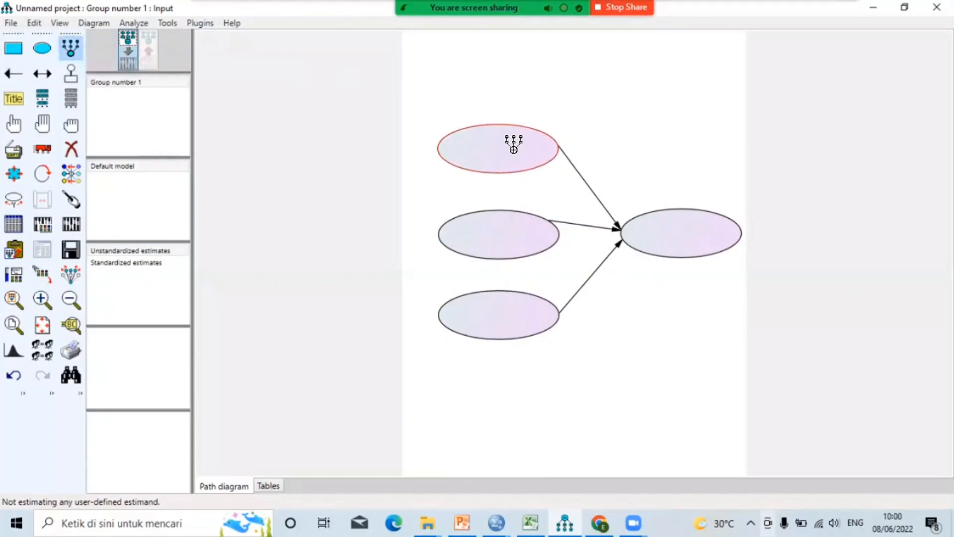
pyautogui.click(514, 149)
pyautogui.click(514, 149)
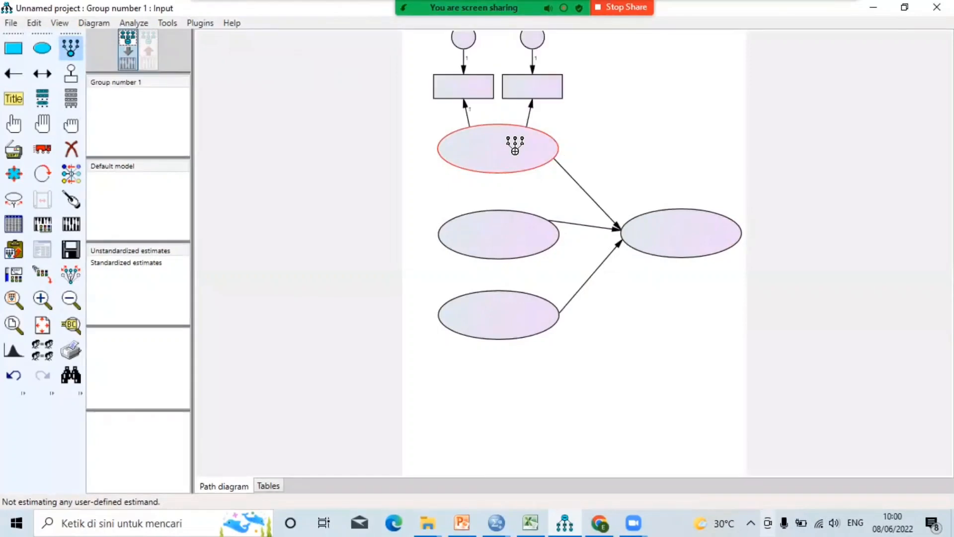
pyautogui.click(514, 150)
pyautogui.click(515, 149)
pyautogui.click(515, 149)
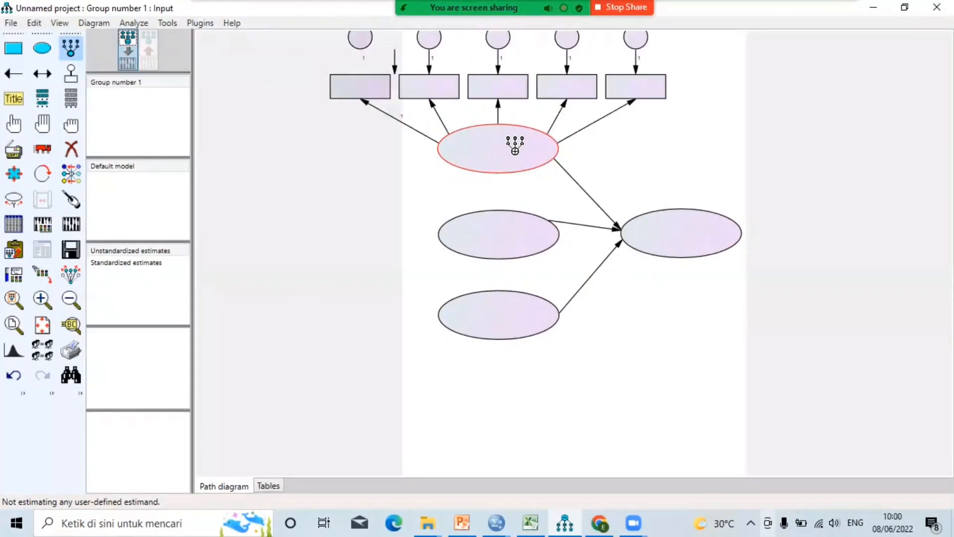
pyautogui.click(515, 150)
pyautogui.click(514, 150)
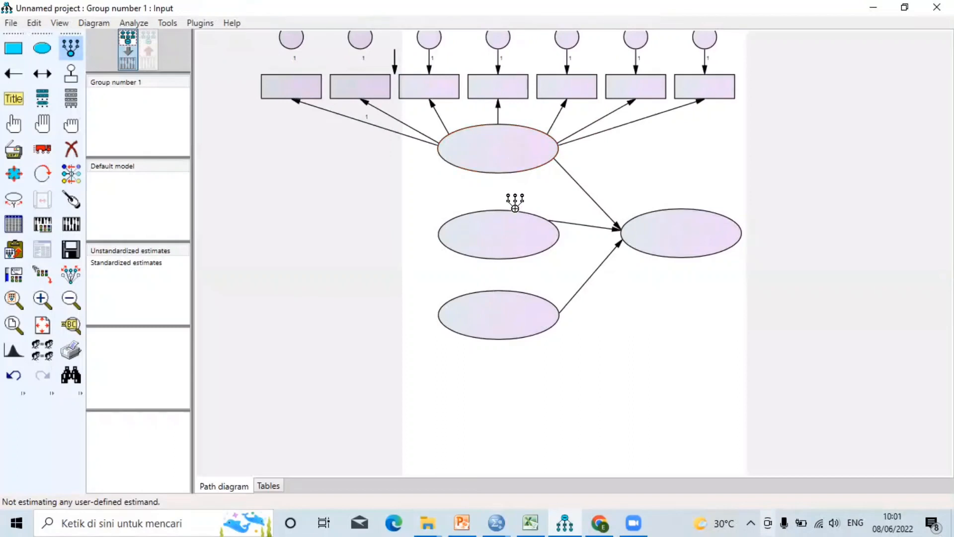
# - Add four indicator variables with error terms to the middle ellipse of the stack
pyautogui.click(506, 239)
pyautogui.click(506, 239)
pyautogui.click(506, 238)
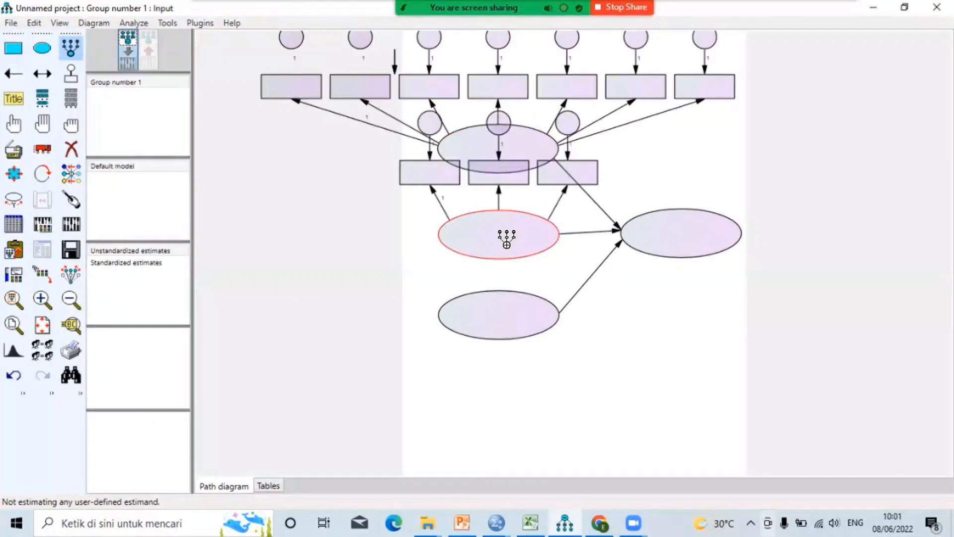
pyautogui.click(507, 238)
# - Add four indicator variables with error terms to the bottom ellipse of the stack
pyautogui.click(507, 307)
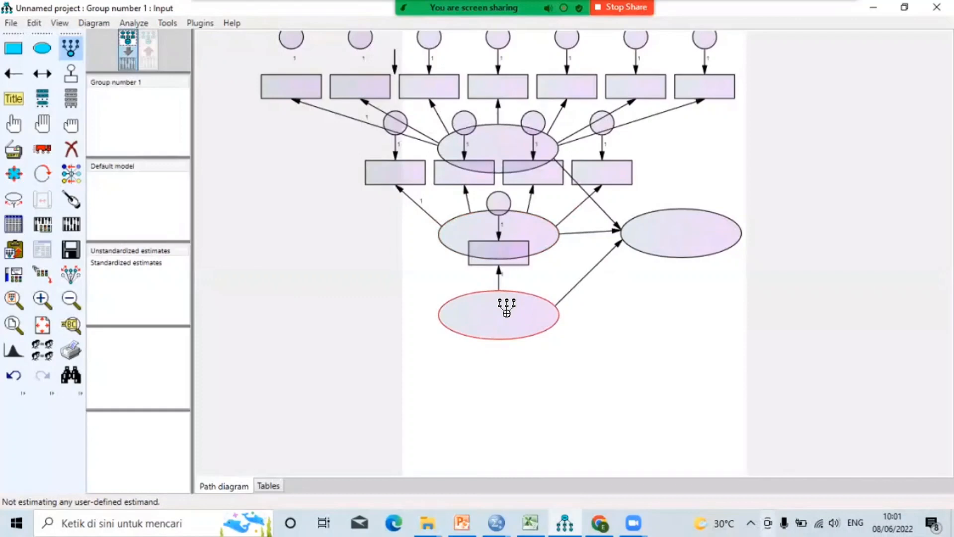
pyautogui.click(506, 306)
pyautogui.click(506, 308)
pyautogui.click(507, 308)
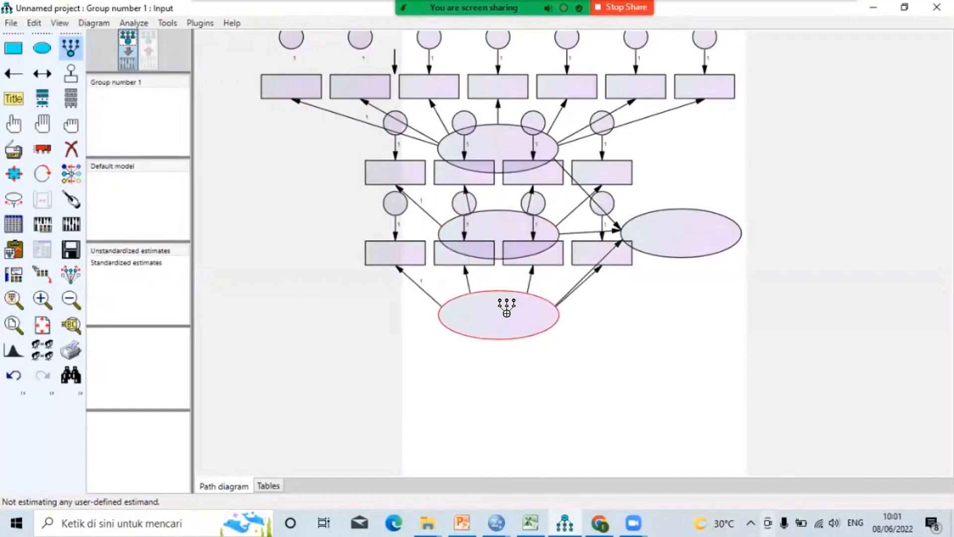
# - Add five indicator variables with error terms to the dependent ellipse on the right
pyautogui.click(700, 241)
pyautogui.click(700, 241)
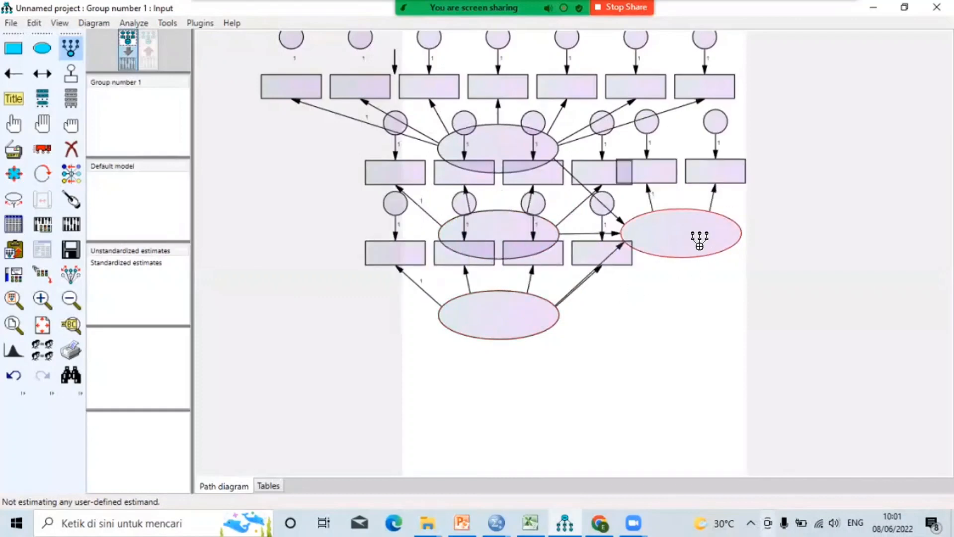
pyautogui.click(700, 241)
pyautogui.click(700, 241)
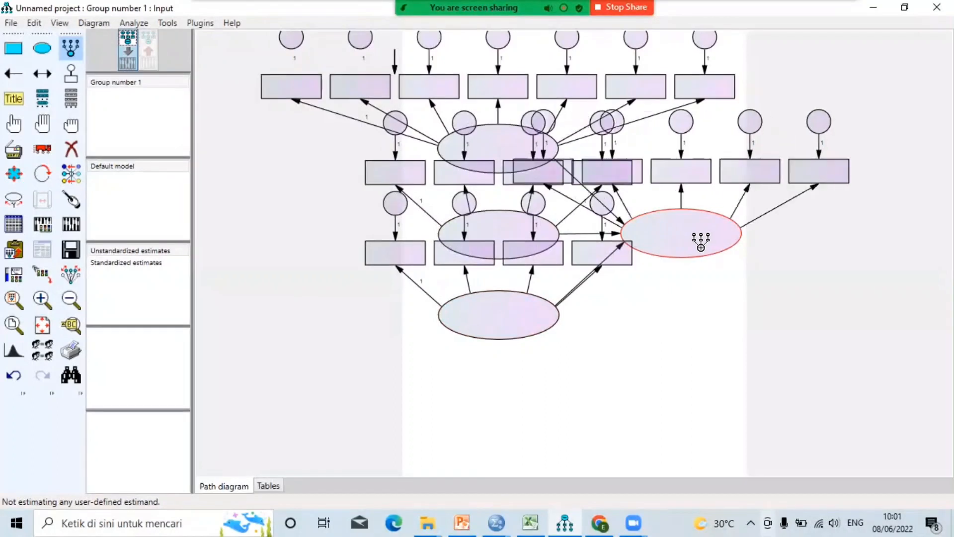